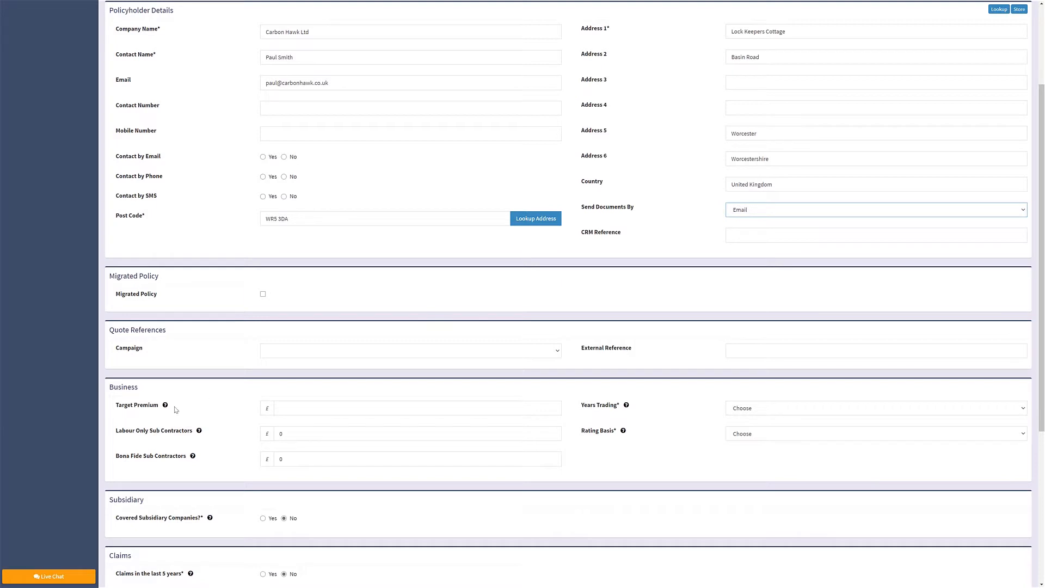
# Fill in the business details with £25,000 labour-only and £275,000 bona fide subcontractors, 5+ years trading and Wages rating basis, and request the quote.
pyautogui.click(165, 405)
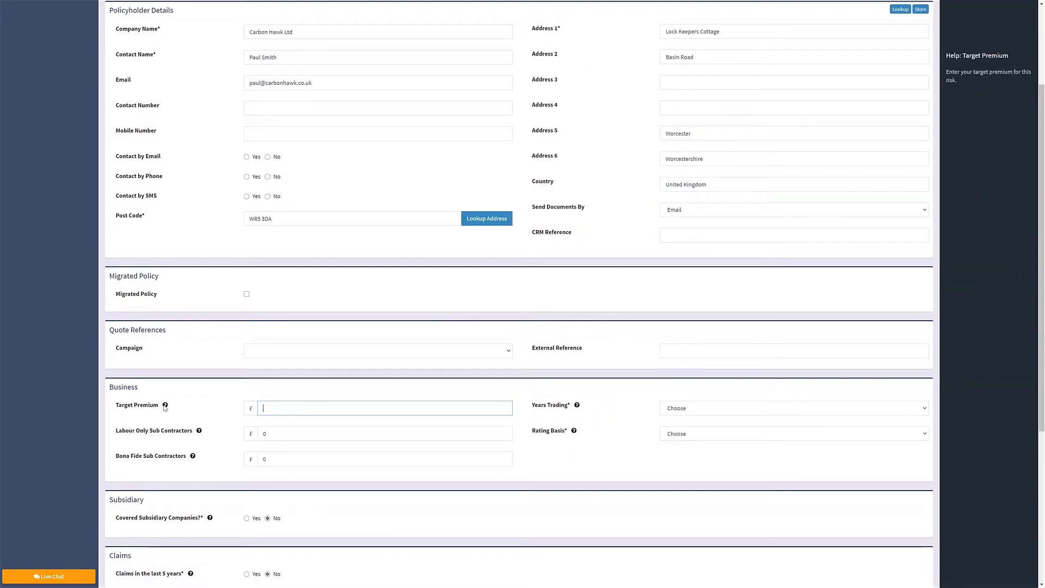
pyautogui.click(199, 431)
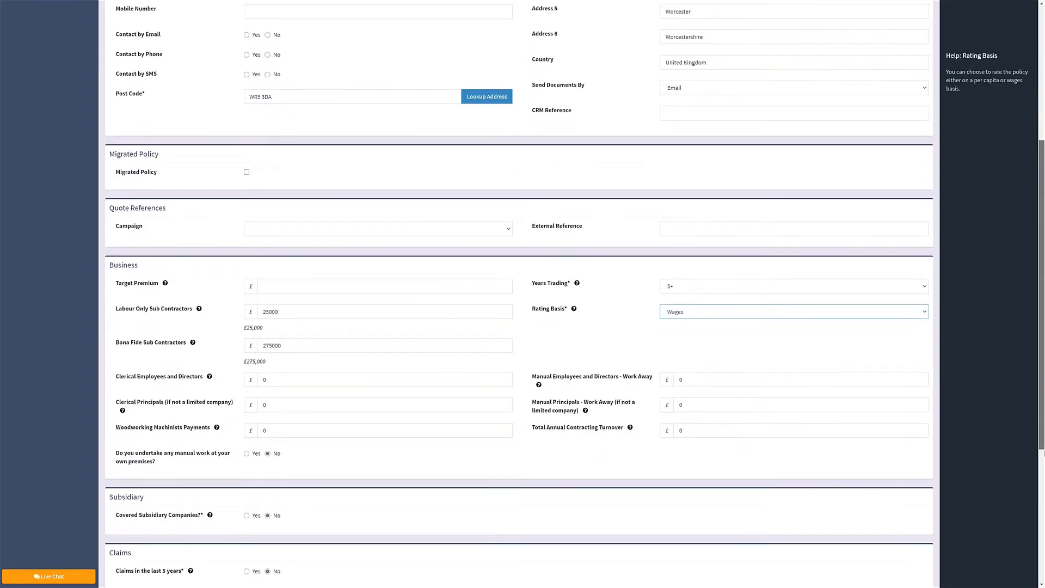
pyautogui.scroll(-5, 517, 294)
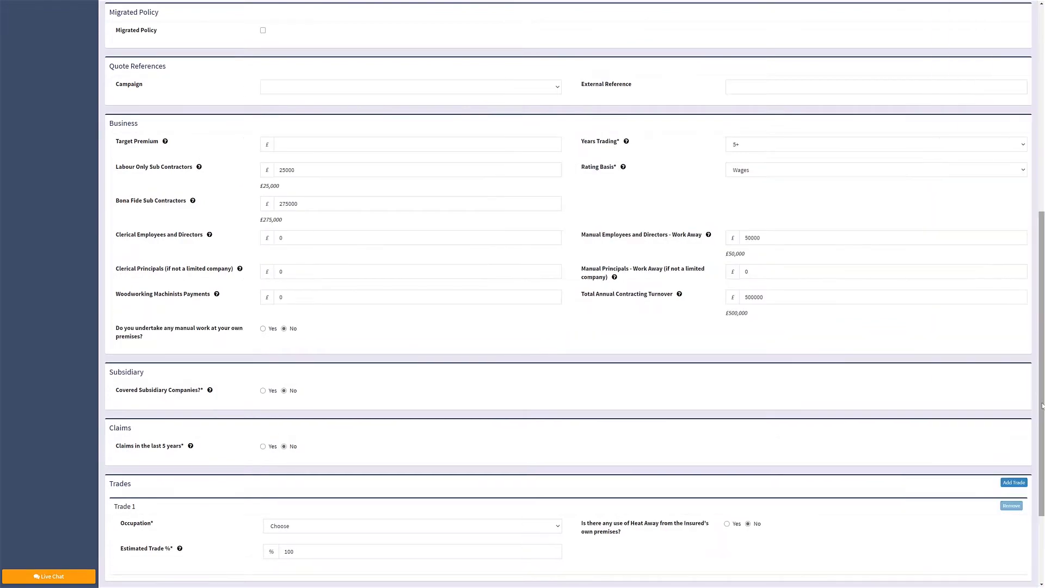
pyautogui.scroll(-5, 125, 555)
pyautogui.click(123, 553)
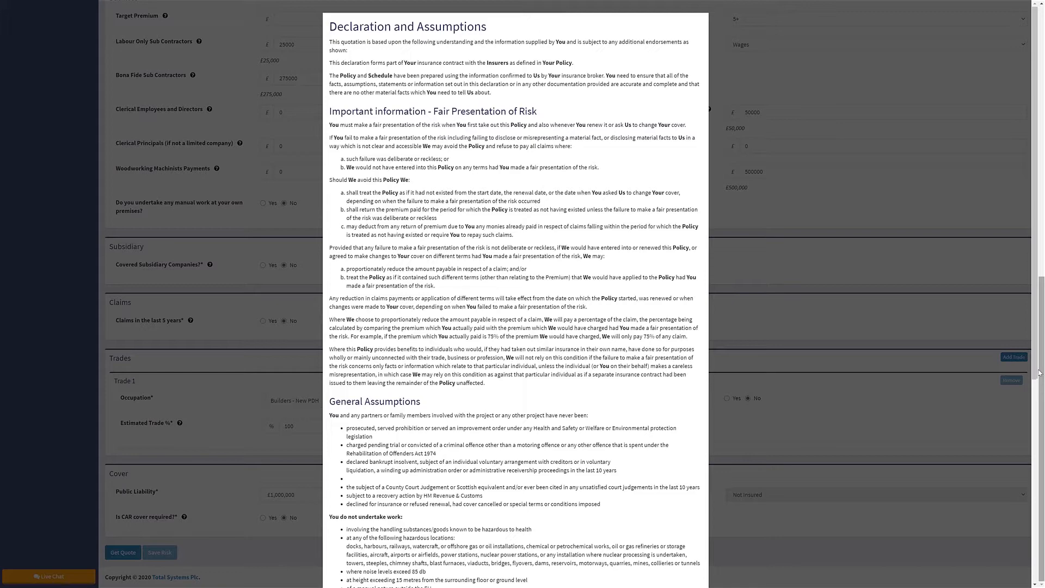
# Read the Declaration and Assumptions through to the end and agree to them.
pyautogui.scroll(-2, 1036, 403)
pyautogui.scroll(-5, 1036, 402)
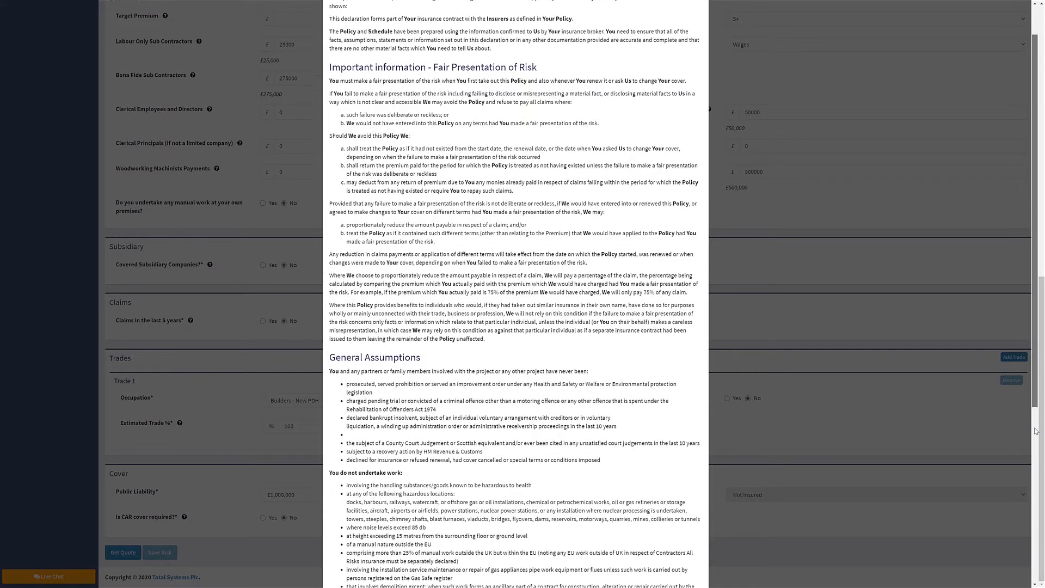
pyautogui.scroll(-6, 1032, 511)
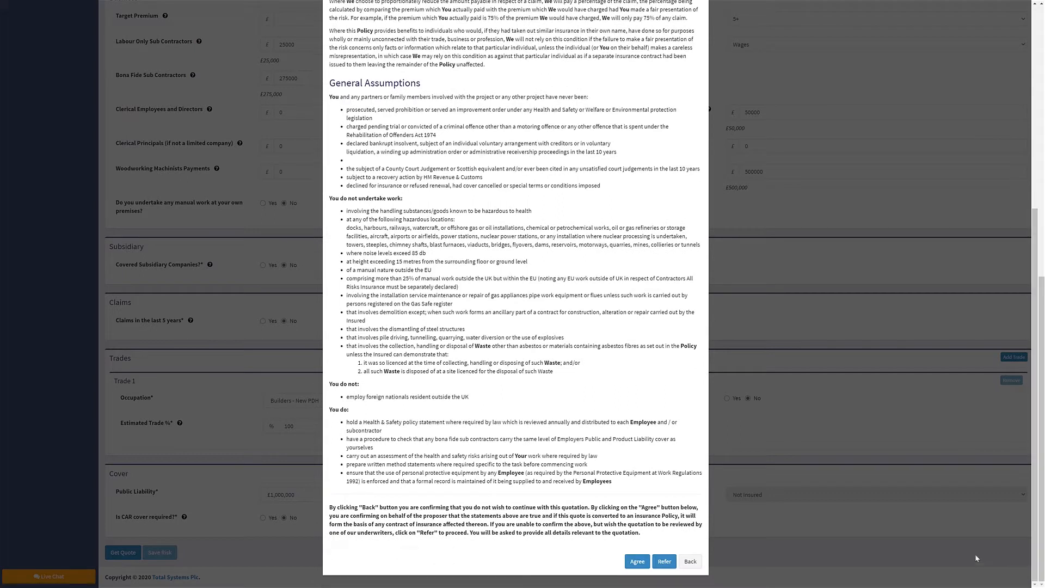
pyautogui.click(640, 563)
pyautogui.click(640, 564)
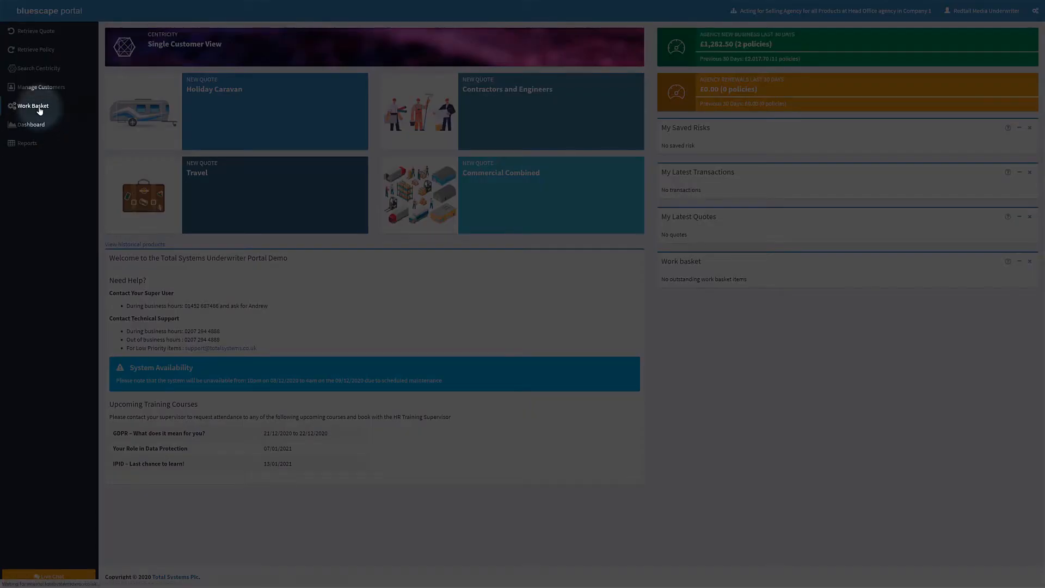
# Open the underwriters' Work Basket and action the Review Quote/Policy task for Carbon Hawk Ltd.
pyautogui.click(39, 106)
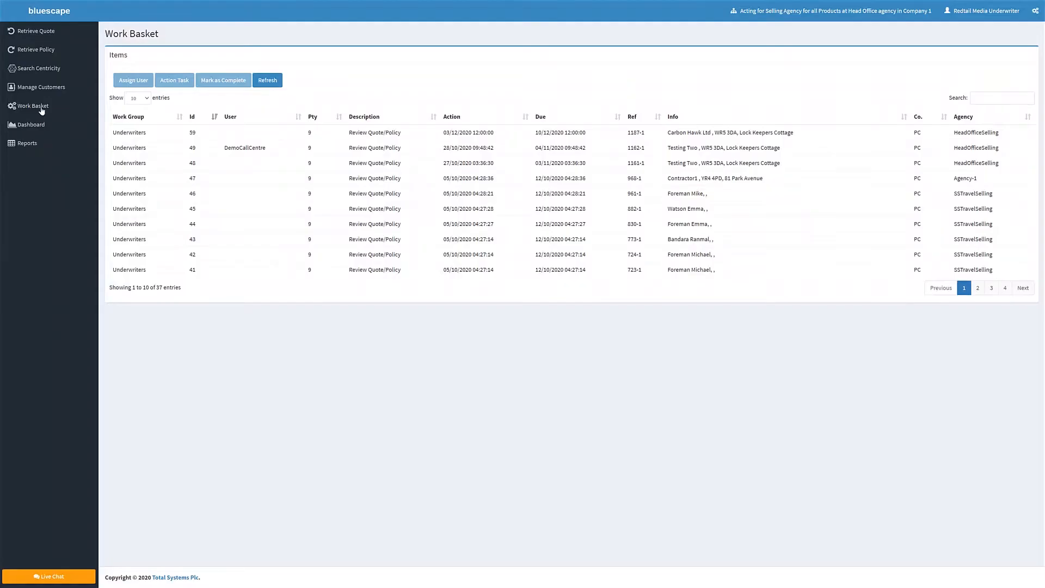
pyautogui.click(374, 135)
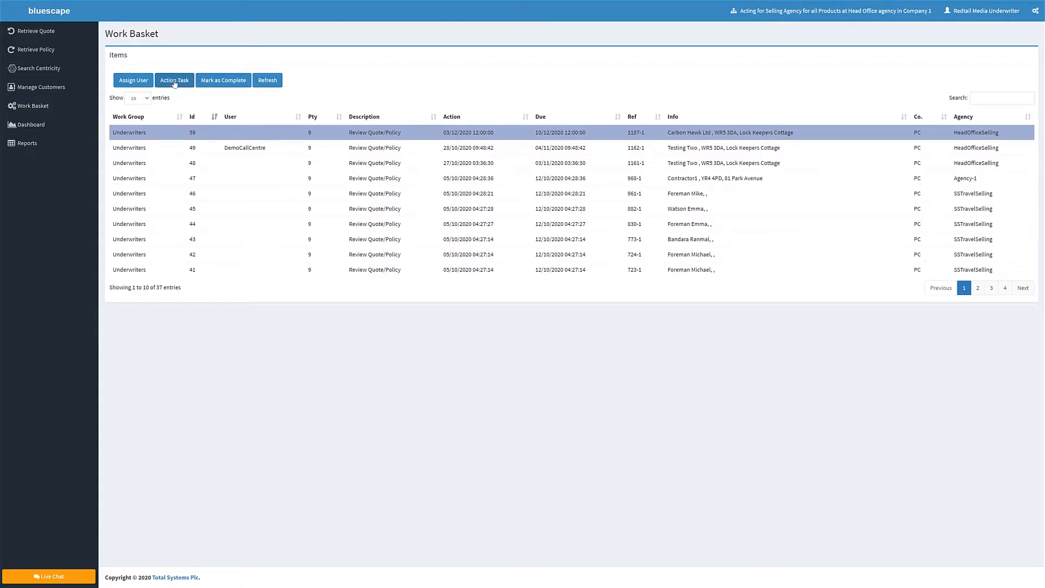
pyautogui.click(174, 80)
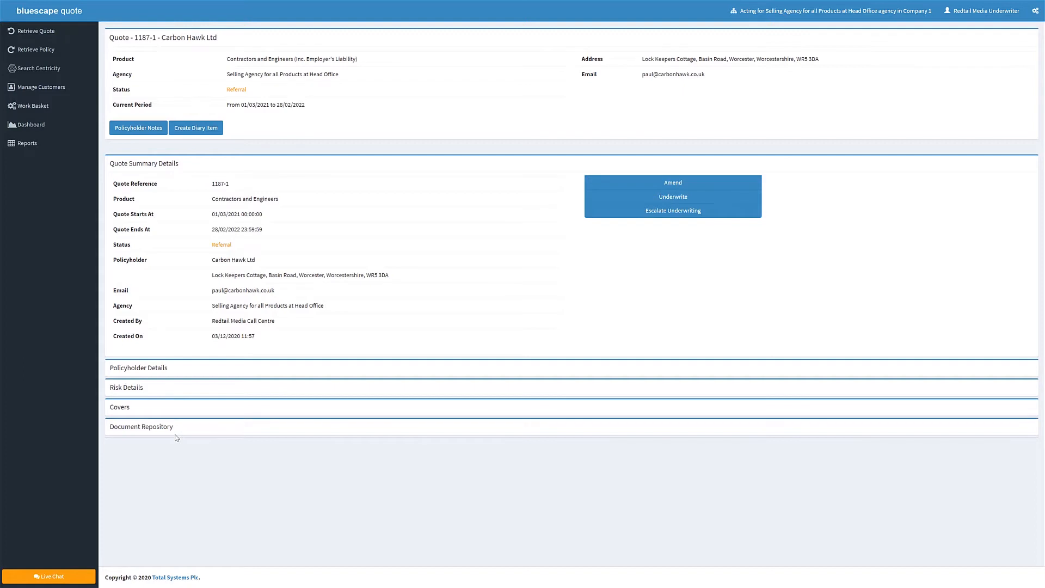
# Examine the quote's cover limits and referral reasons, and return to the quote summary details.
pyautogui.click(124, 408)
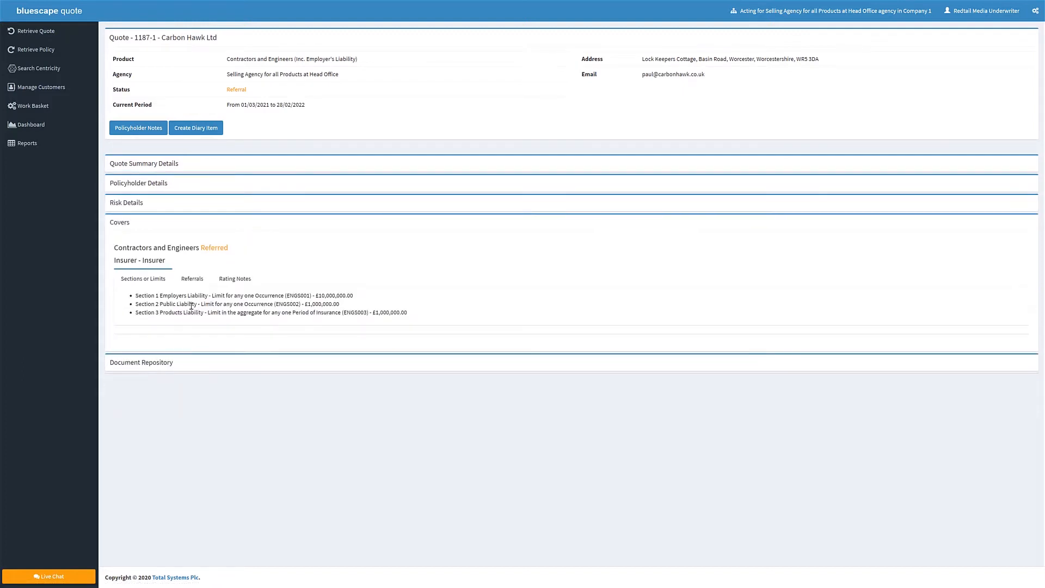
pyautogui.click(191, 288)
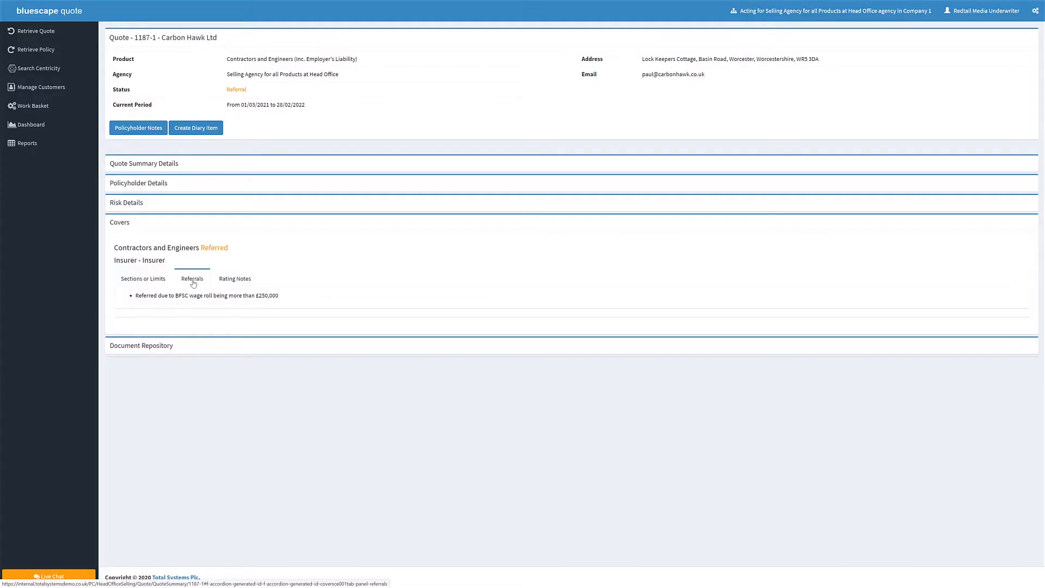
pyautogui.click(166, 165)
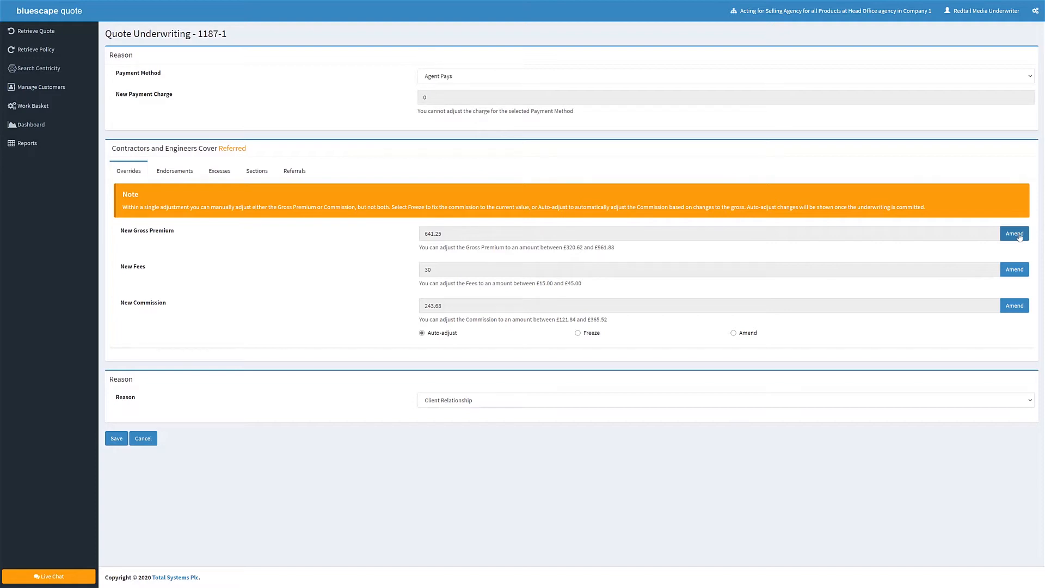
# Suppress the quote's referral for a BFSC wage roll of more than £250,000, using the Permanent period.
pyautogui.click(1012, 234)
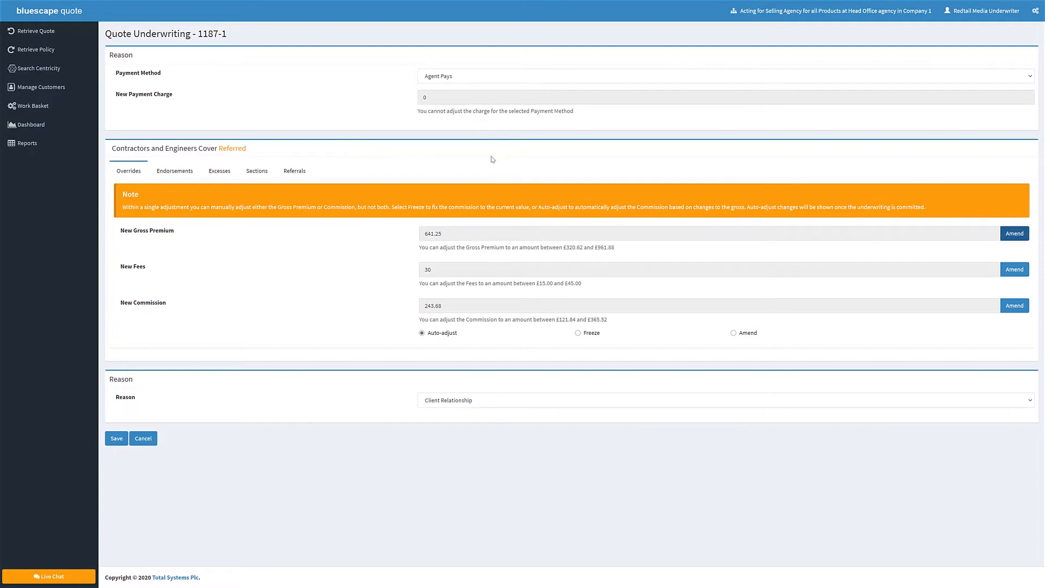
pyautogui.click(291, 176)
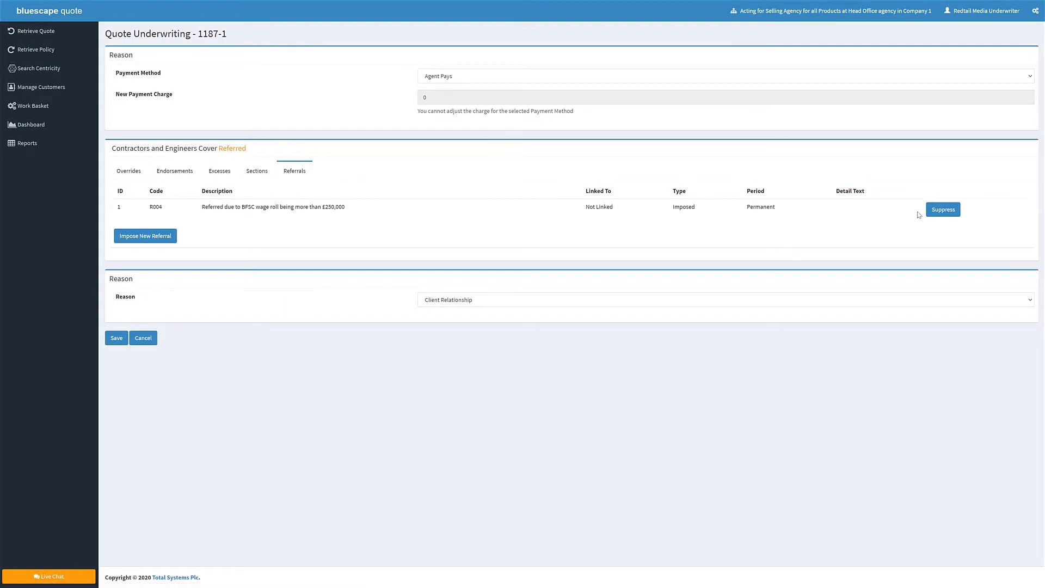
pyautogui.click(944, 211)
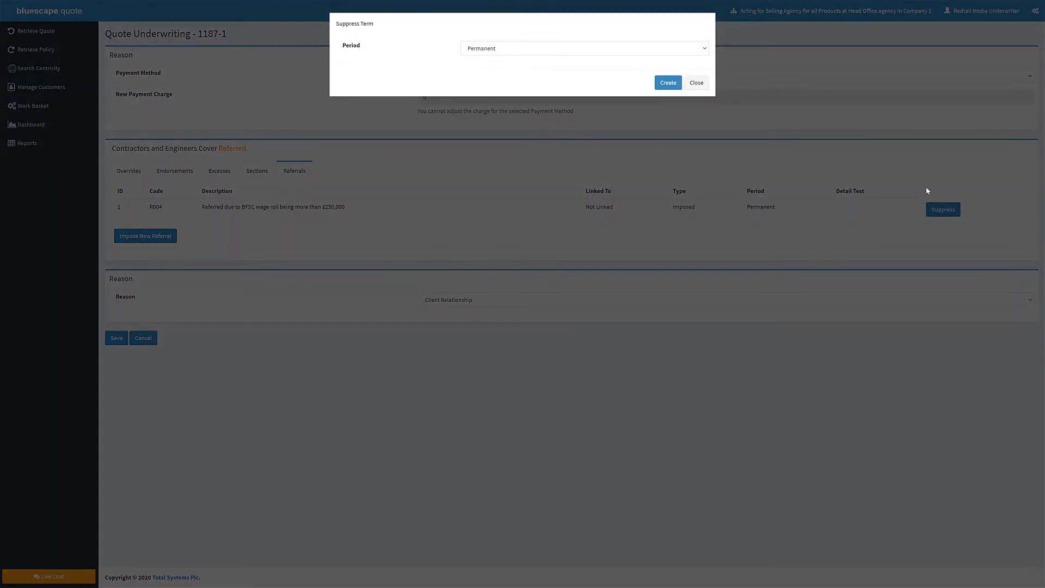
pyautogui.click(547, 48)
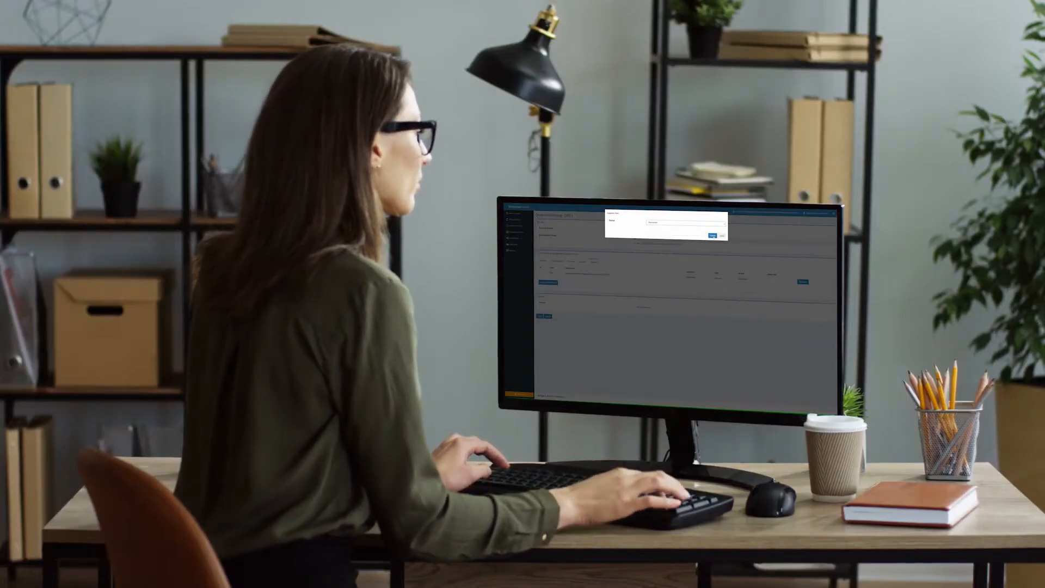
pyautogui.click(712, 235)
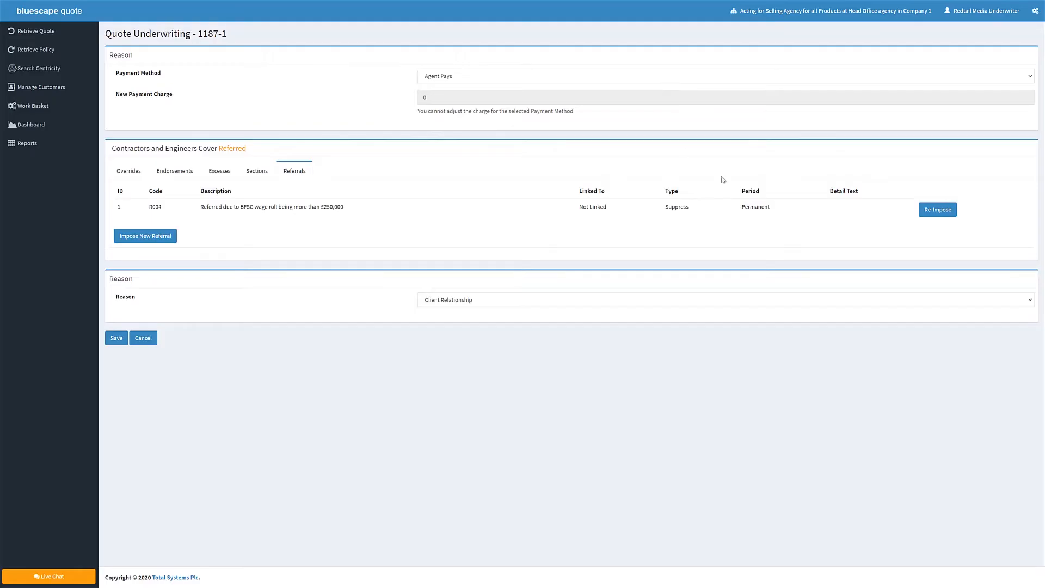
# Keep Client Relationship as the underwriting reason and save with the message "This risk has been approved on standard terms".
pyautogui.click(1031, 303)
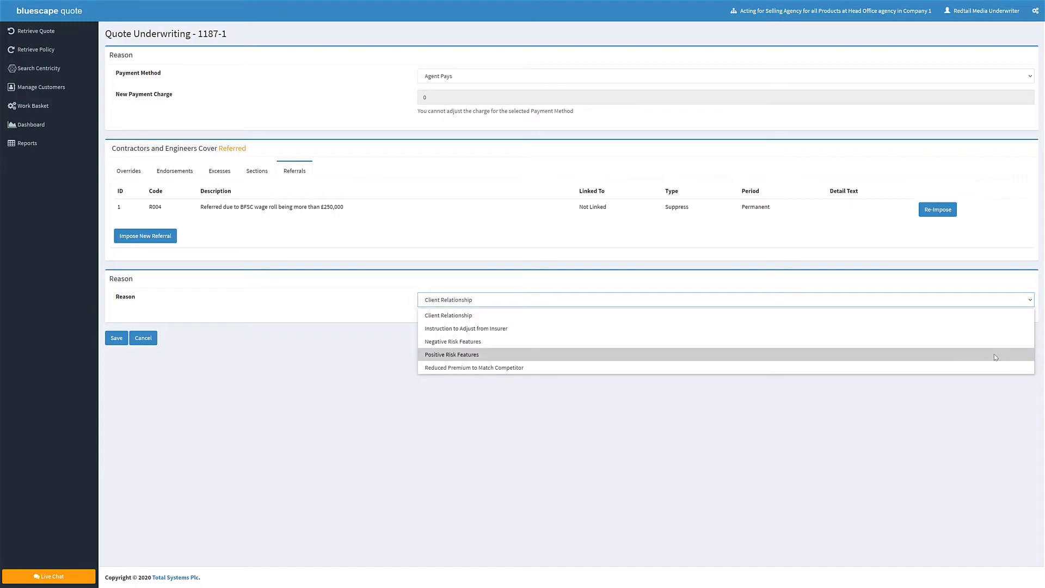
pyautogui.click(949, 317)
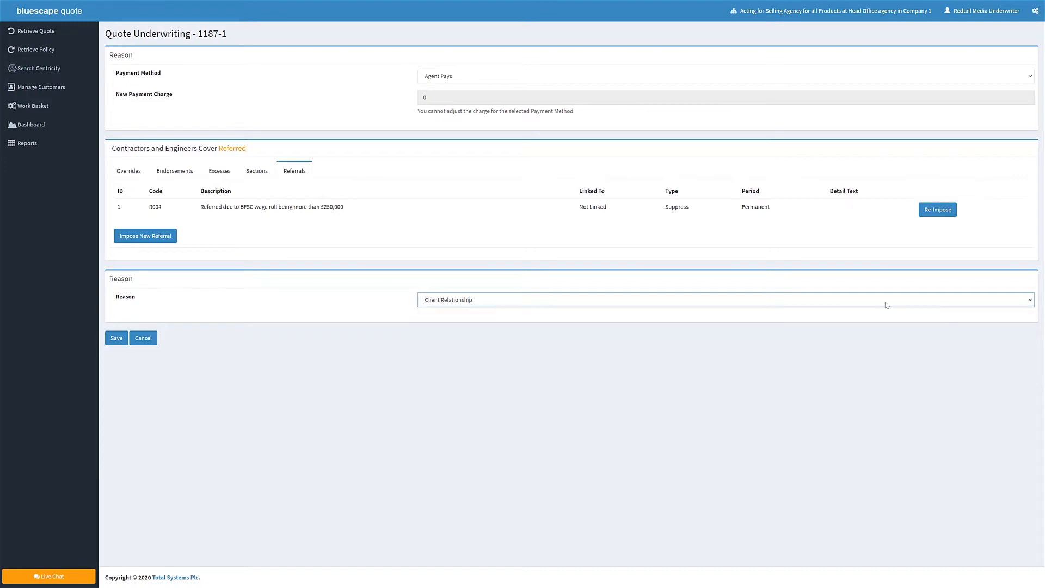
pyautogui.click(115, 338)
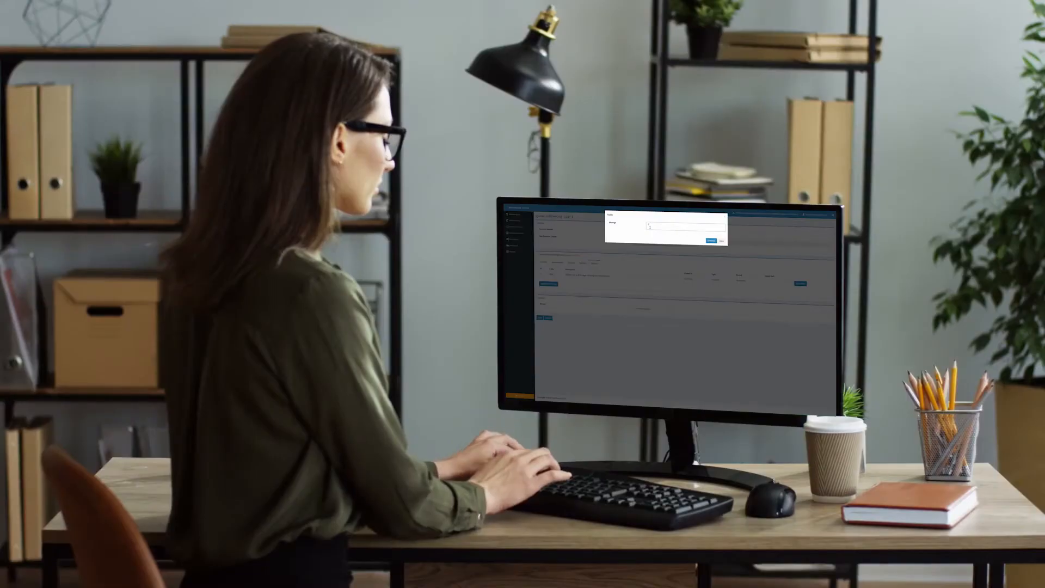
pyautogui.click(651, 227)
pyautogui.write('This risk has been approved on ')
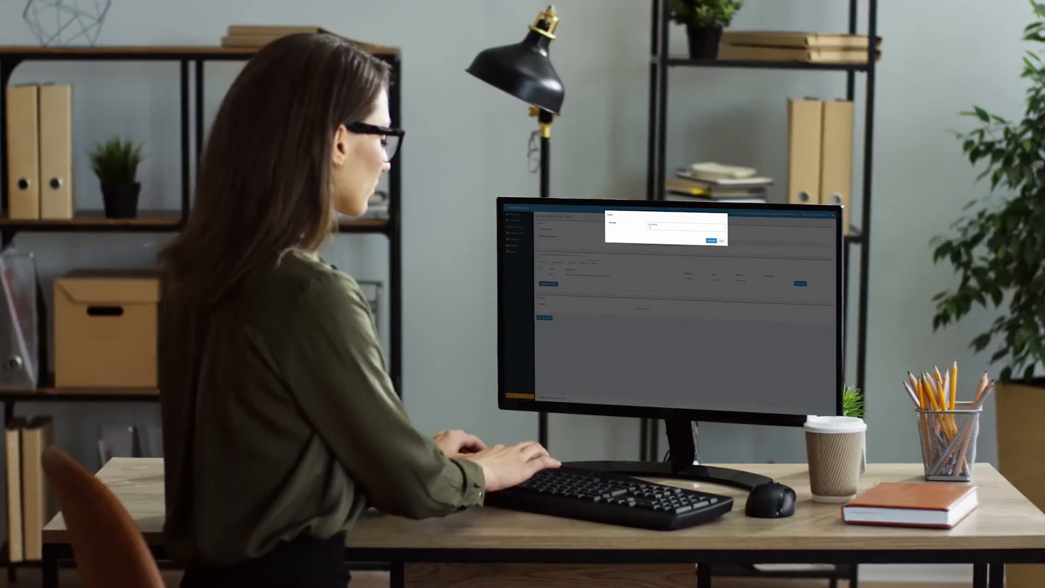
pyautogui.write('standard terms')
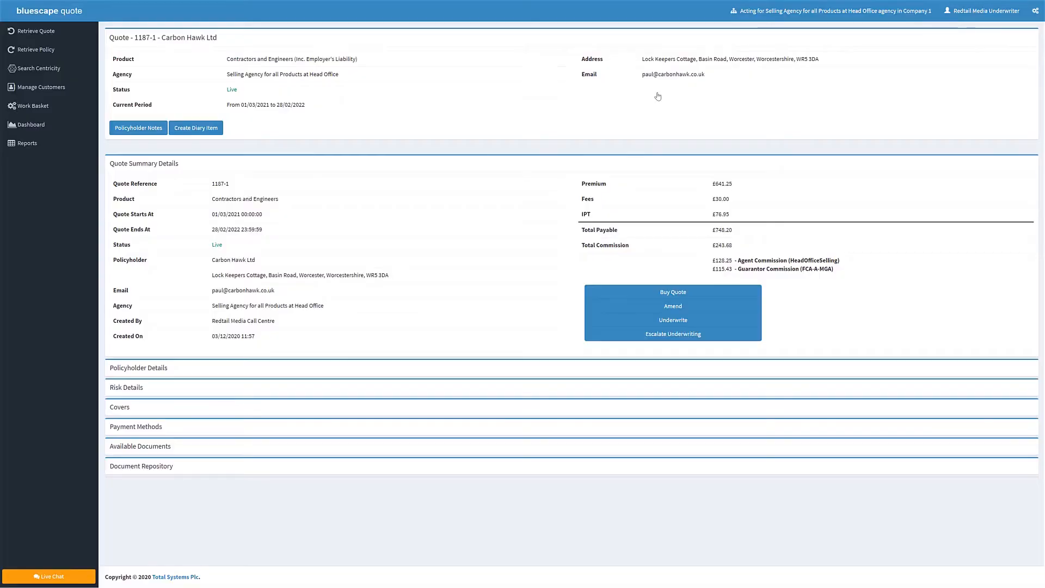
# Mark the underwriters' Carbon Hawk Ltd review task in the Work Basket as complete.
pyautogui.click(29, 106)
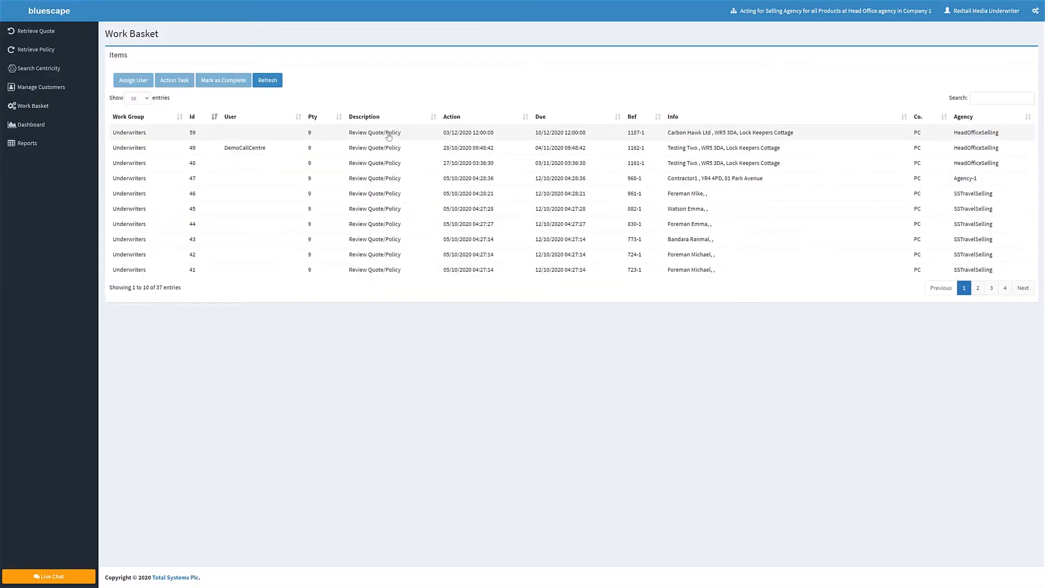
pyautogui.click(389, 136)
pyautogui.click(224, 82)
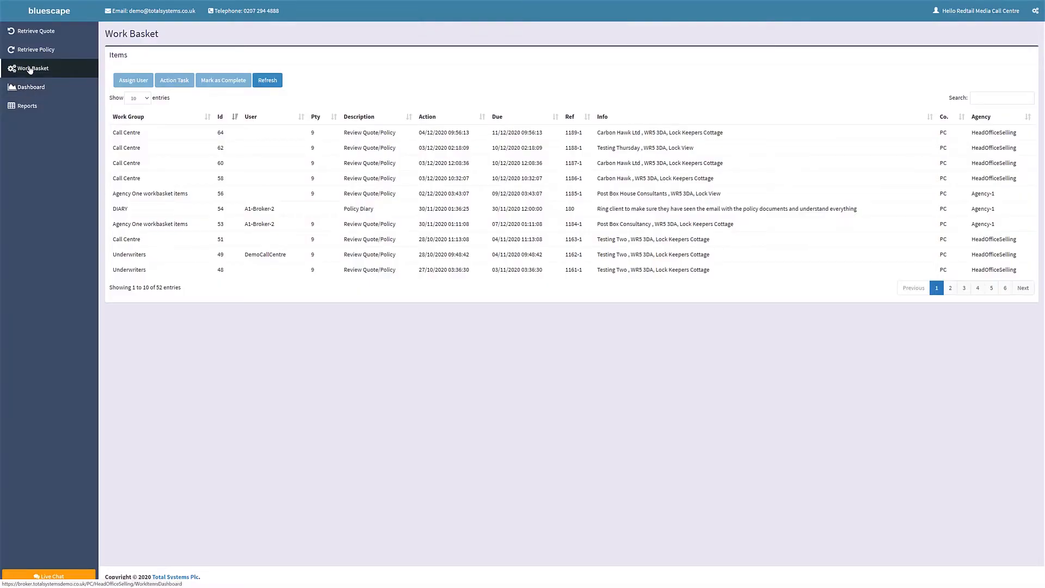
# Action the newest Carbon Hawk Ltd review task in the call centre's Work Basket and buy its quote with the Agent Pays payment method.
pyautogui.click(30, 70)
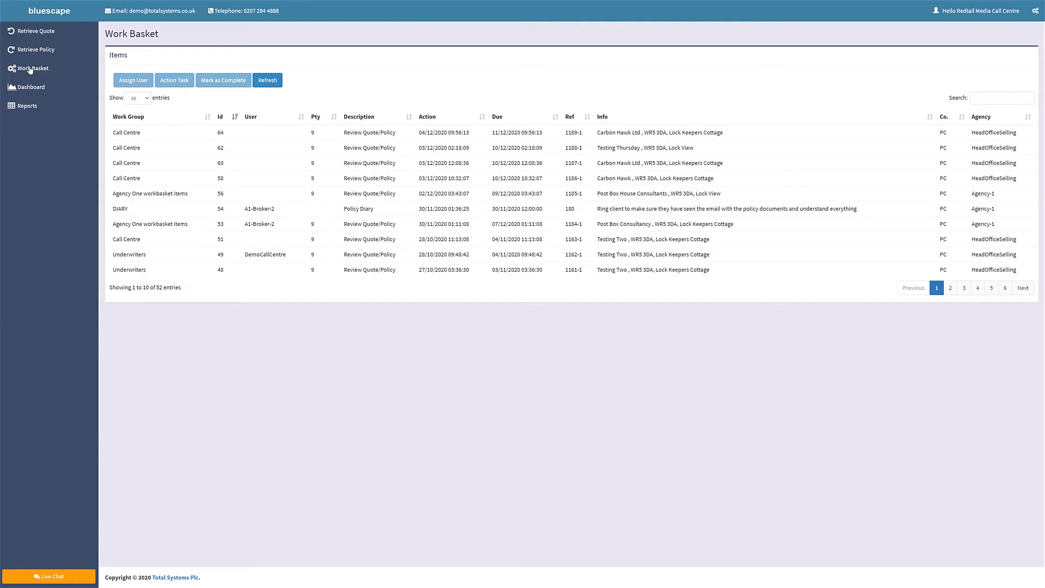
pyautogui.click(389, 136)
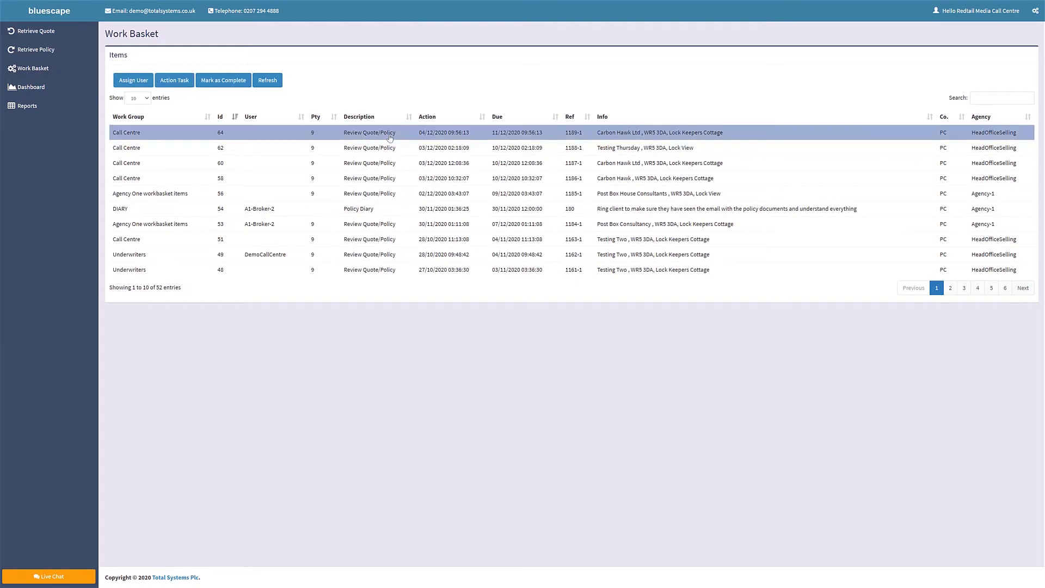
pyautogui.click(173, 81)
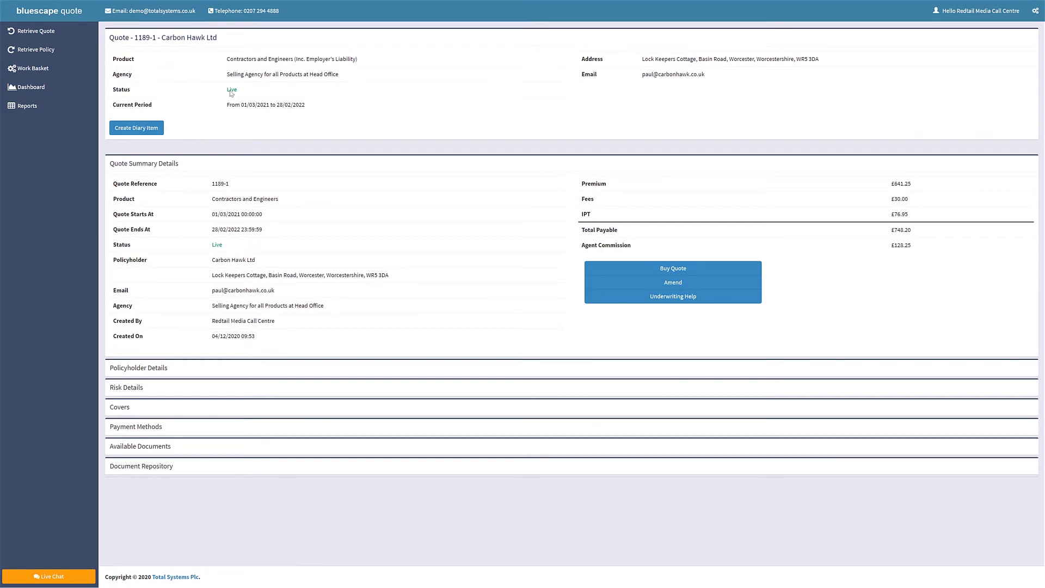
pyautogui.click(674, 268)
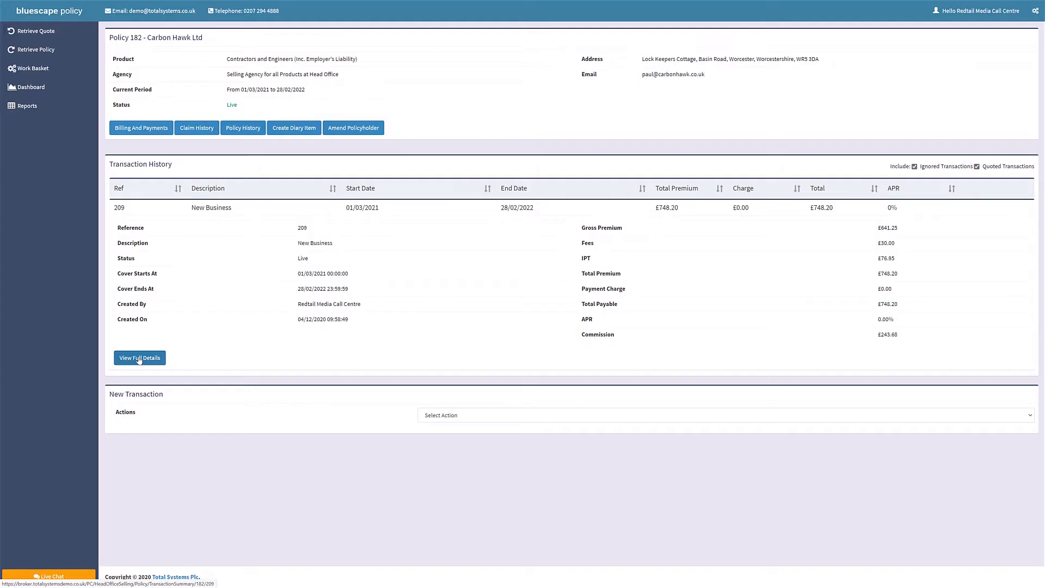
pyautogui.click(140, 359)
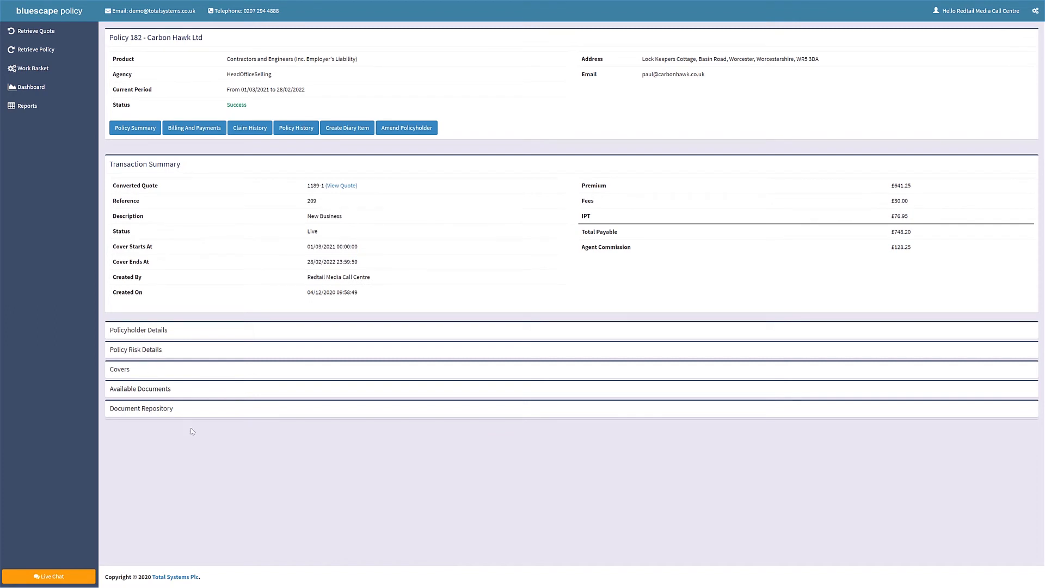
# Open the Policy Schedule from the new policy's available documents and examine its cover details.
pyautogui.click(163, 391)
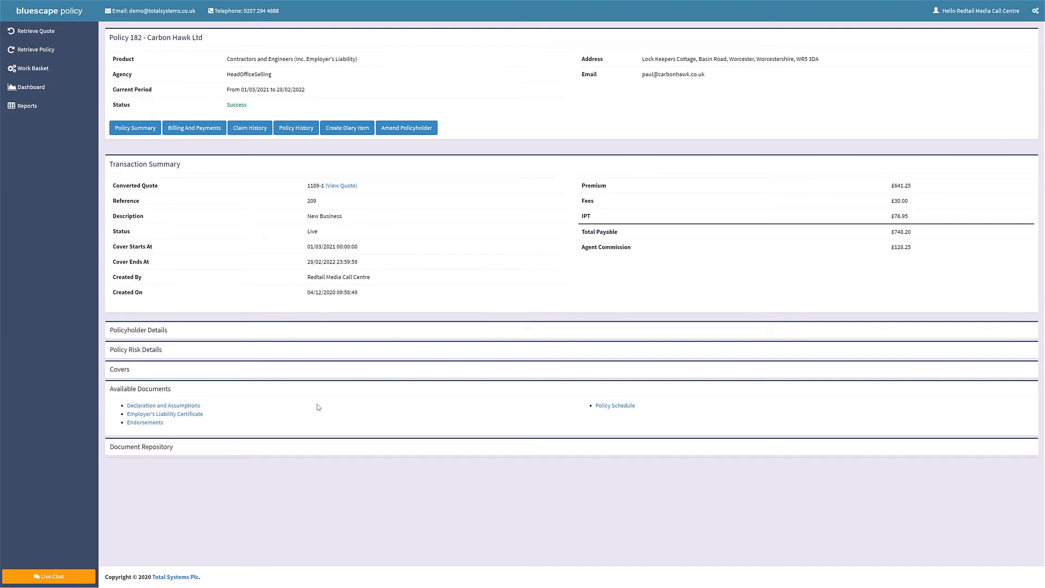
pyautogui.click(617, 406)
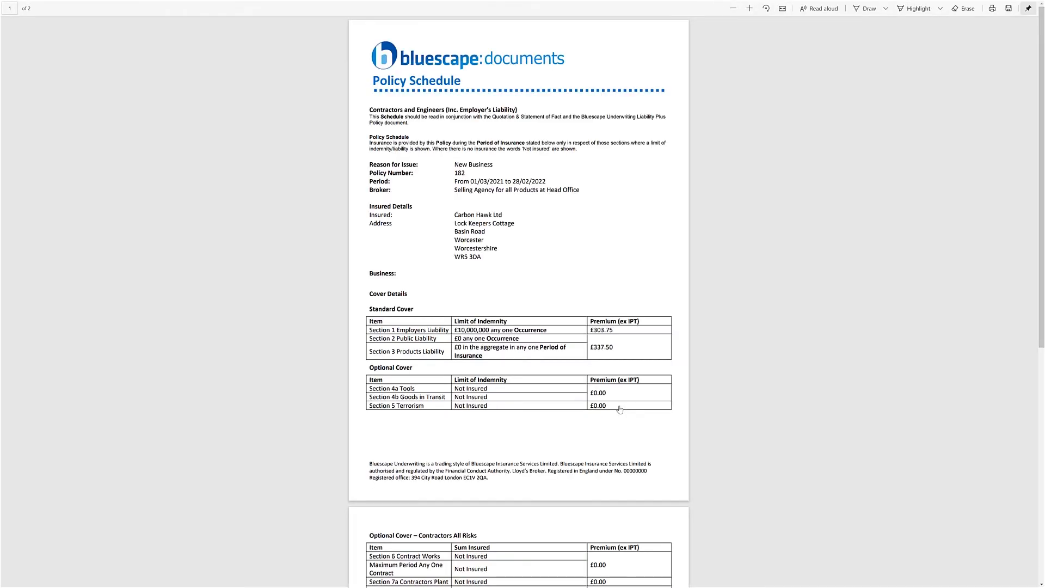
pyautogui.scroll(-3, 1041, 254)
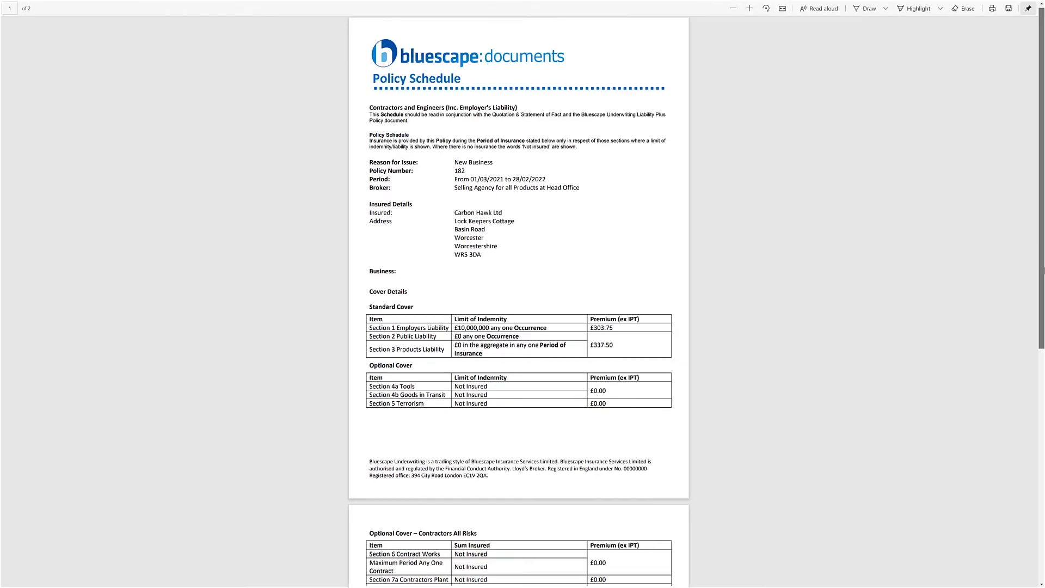
pyautogui.scroll(-5, 1042, 527)
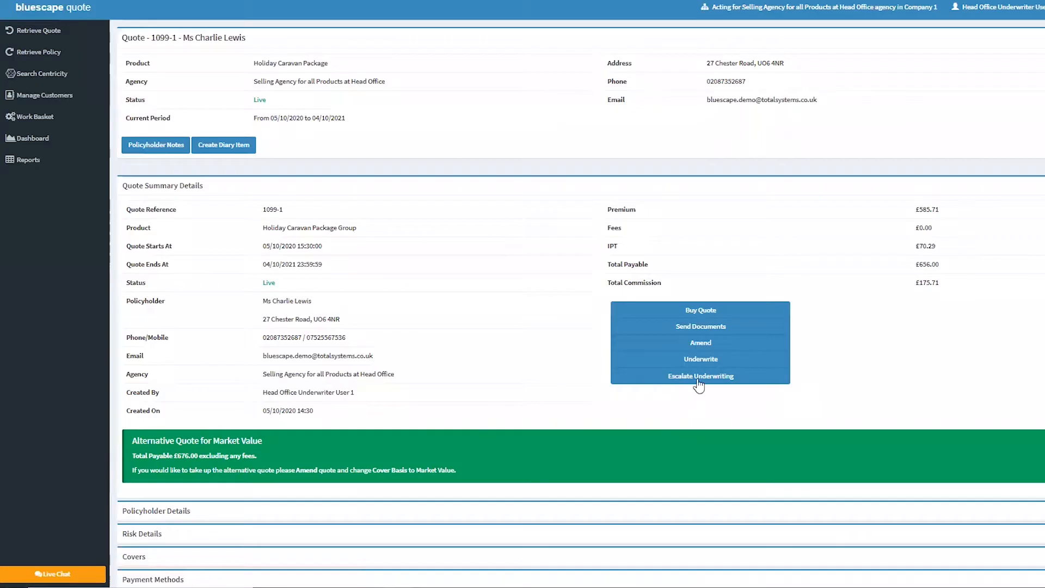
# Send the Holiday Caravan quote's documents from its summary, and open the Policy Documents e-mail in Outlook.
pyautogui.click(696, 328)
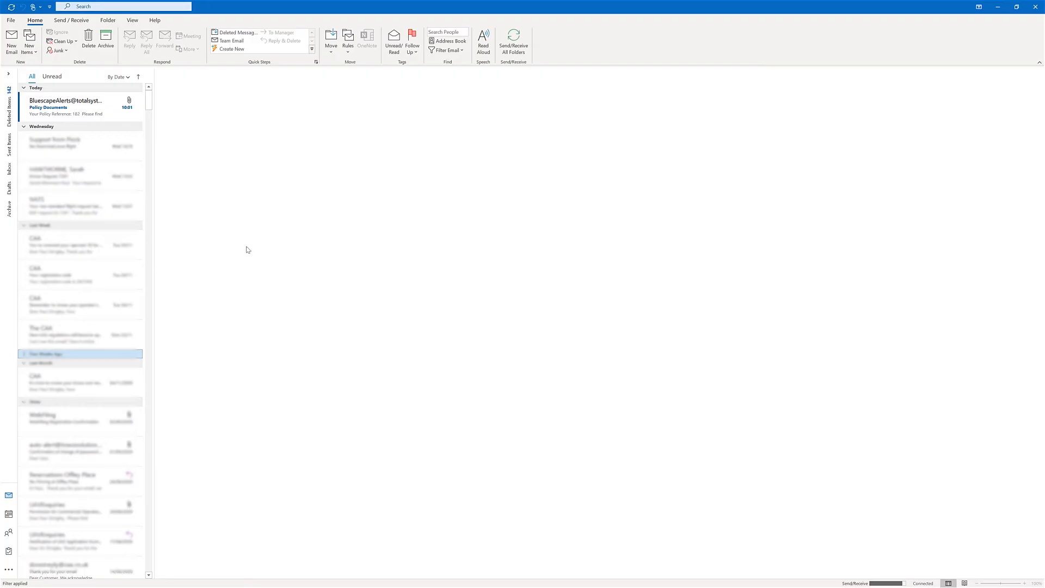
pyautogui.click(70, 112)
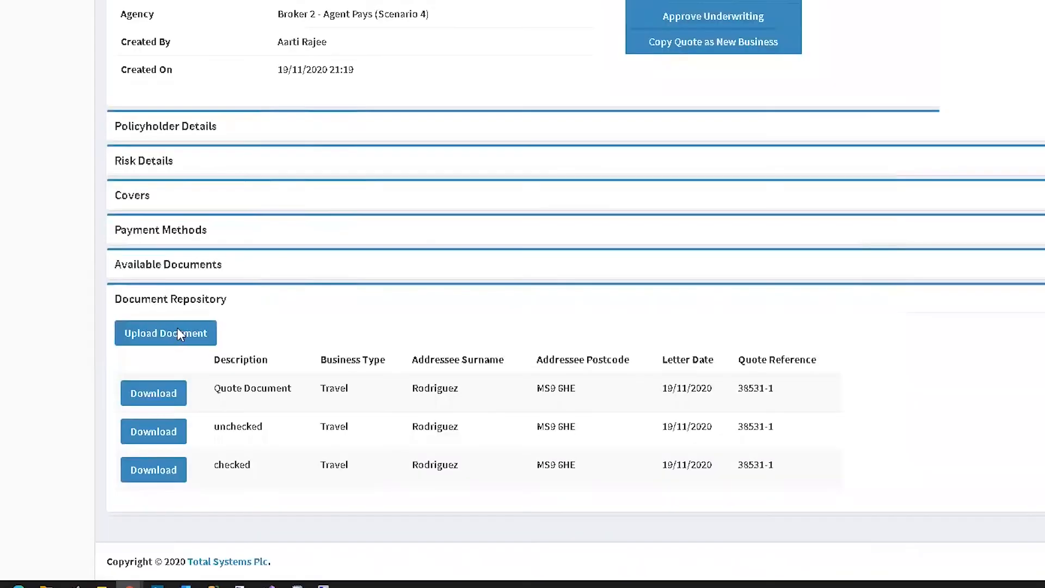
# Upload 1_Customer quote info.docx with a document description to the Travel quote's Document Repository, leaving its view unrestricted.
pyautogui.click(179, 334)
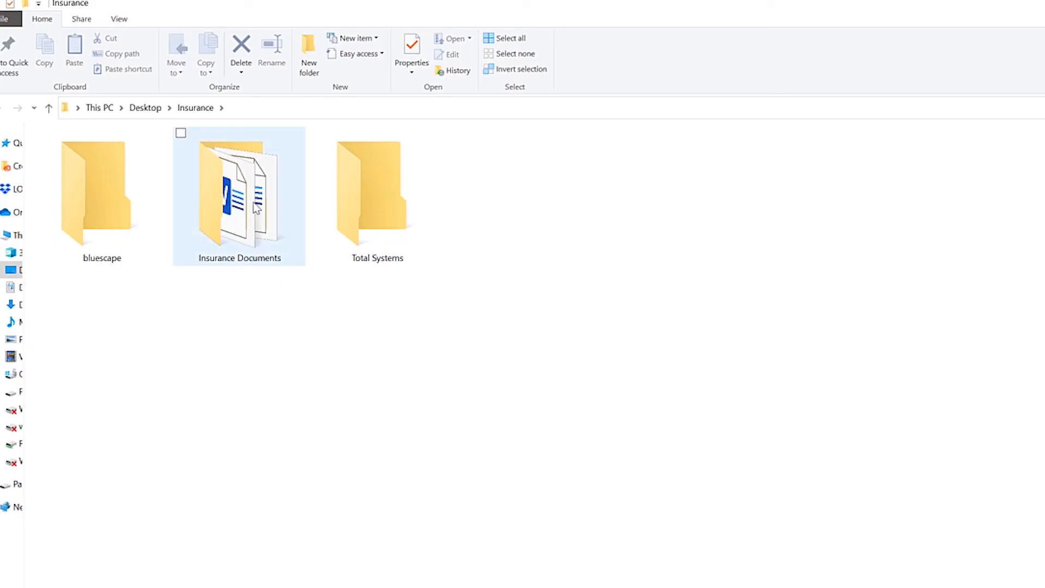
pyautogui.doubleClick(253, 202)
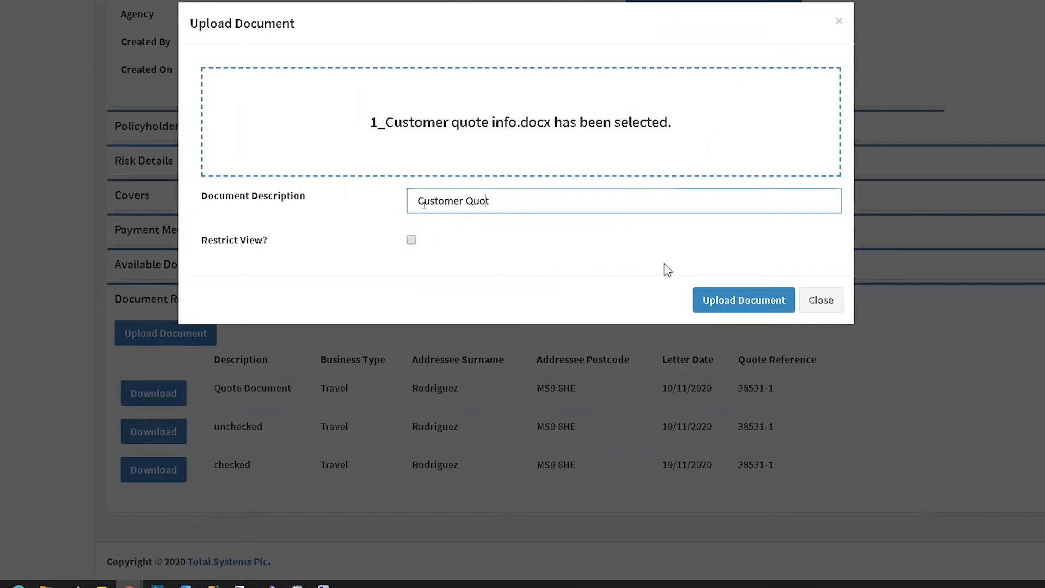
pyautogui.write('er Quote')
pyautogui.click(756, 304)
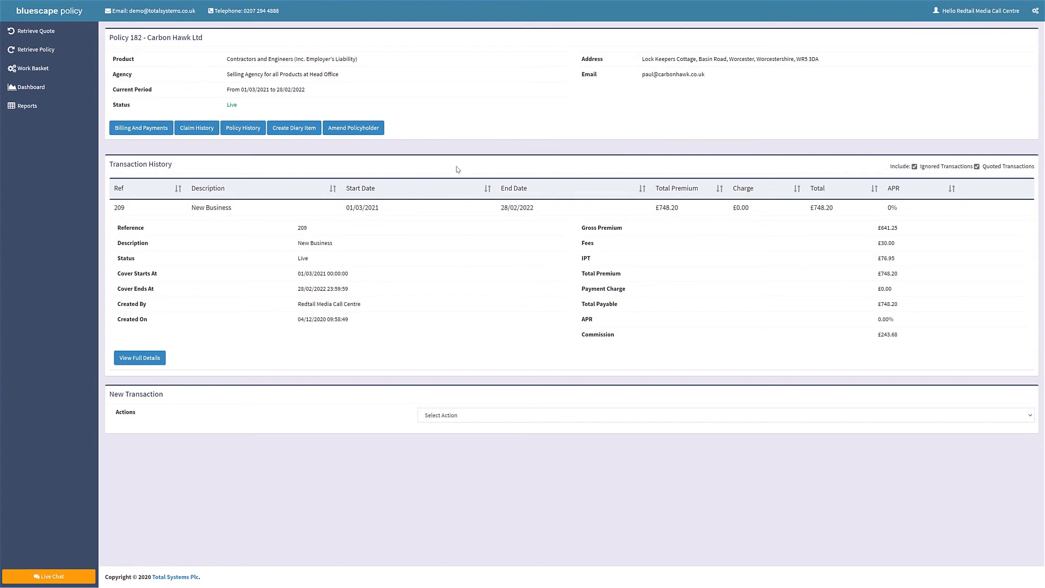
# Create a policy diary item for 01/02/2021 noting "Ring Client to check receipt of email confirming cover and documents", and select it in the Work Basket.
pyautogui.click(286, 129)
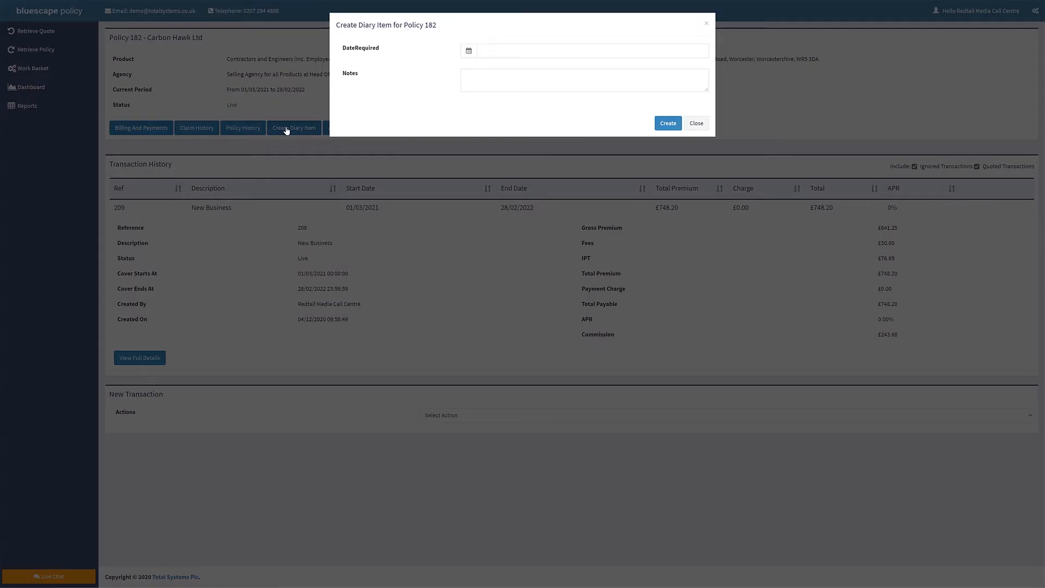
pyautogui.click(500, 96)
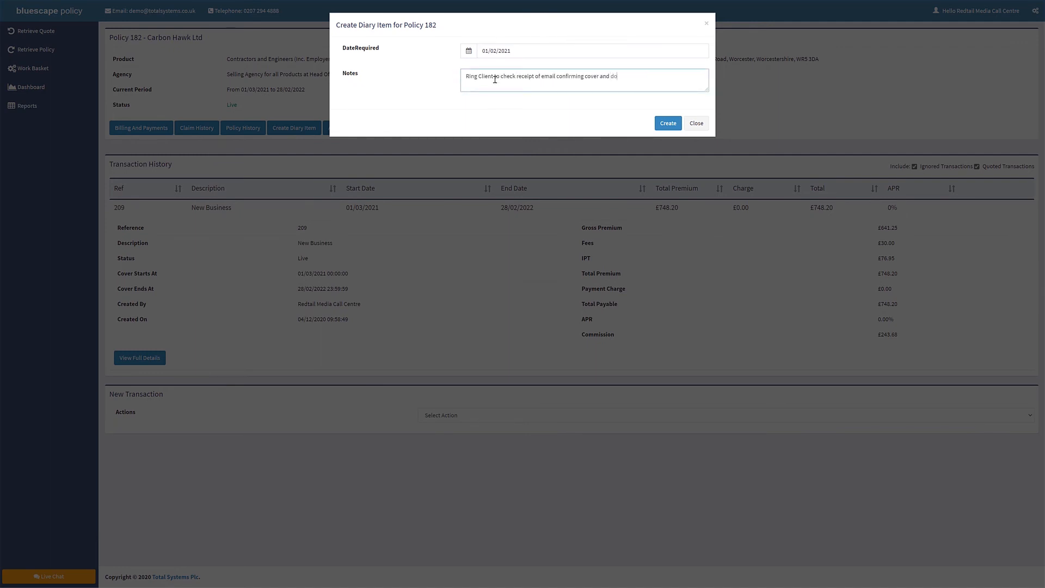
pyautogui.click(669, 124)
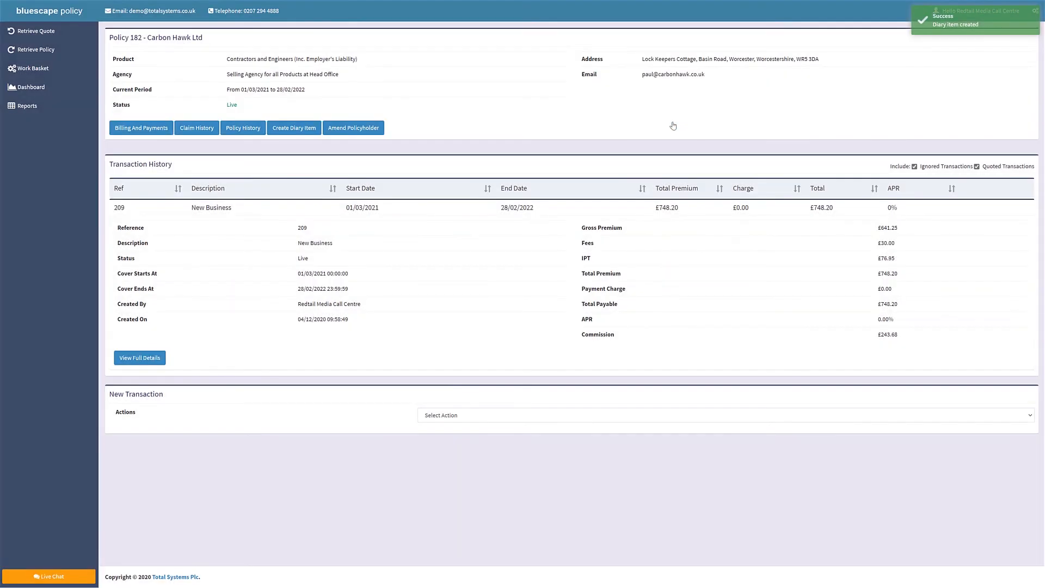
pyautogui.click(28, 68)
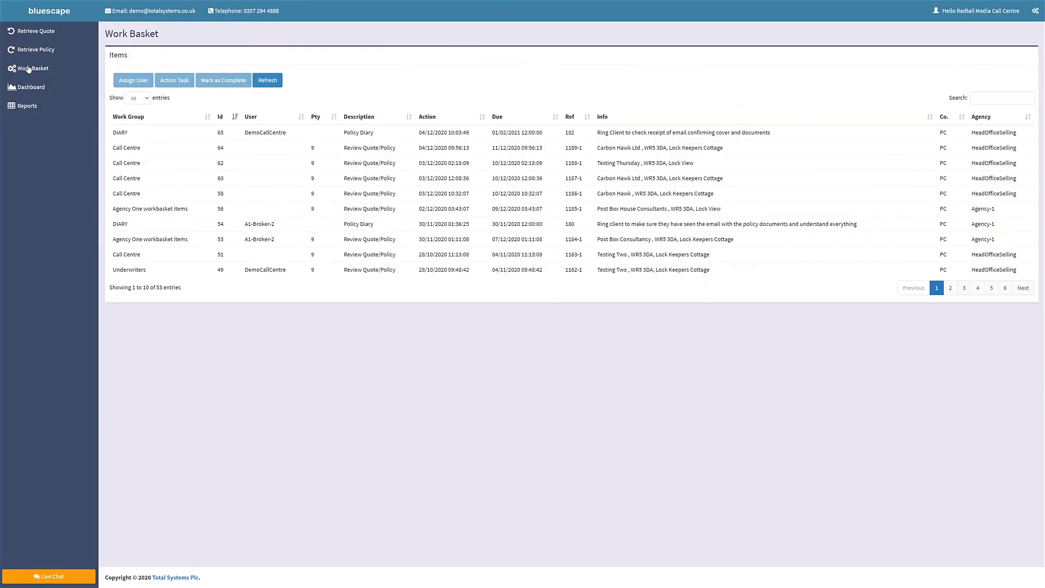
pyautogui.click(352, 134)
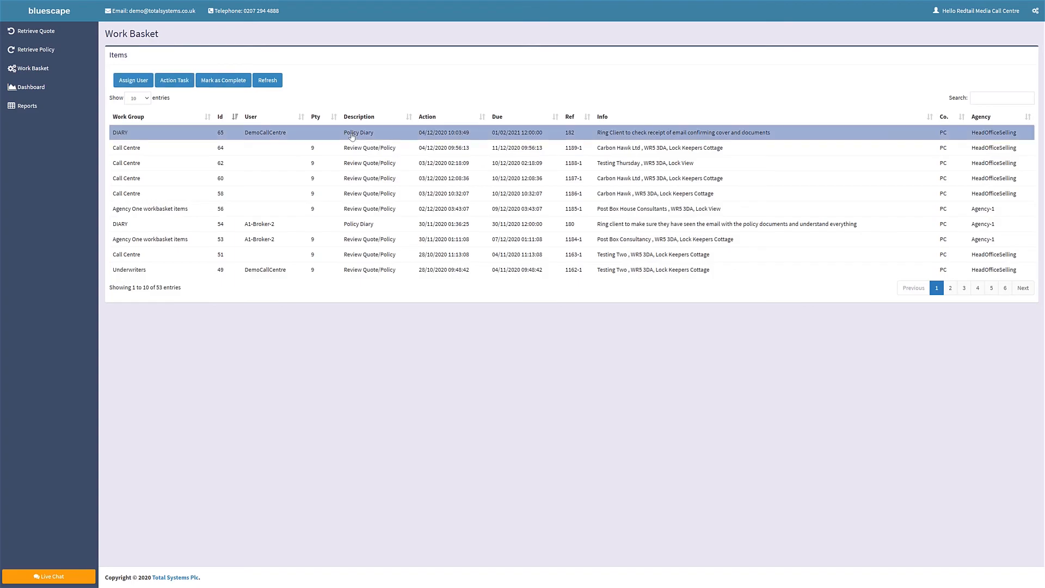